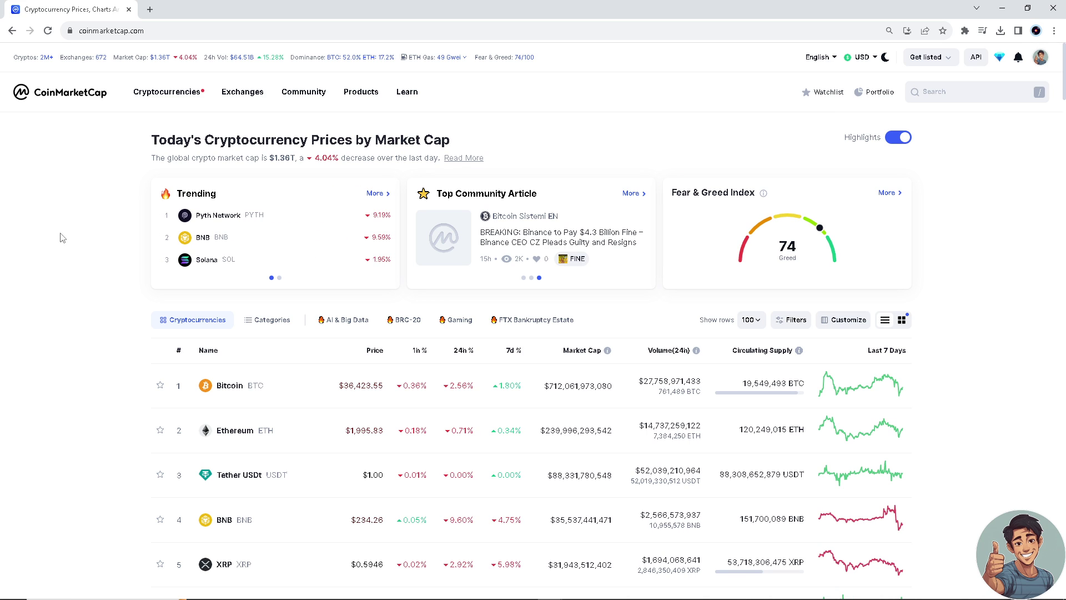
- Open the portfolio tracker and bring up the wallet, manual, Binance and OKX portfolio options
{"action": "left_click", "coordinate": [881, 92]}
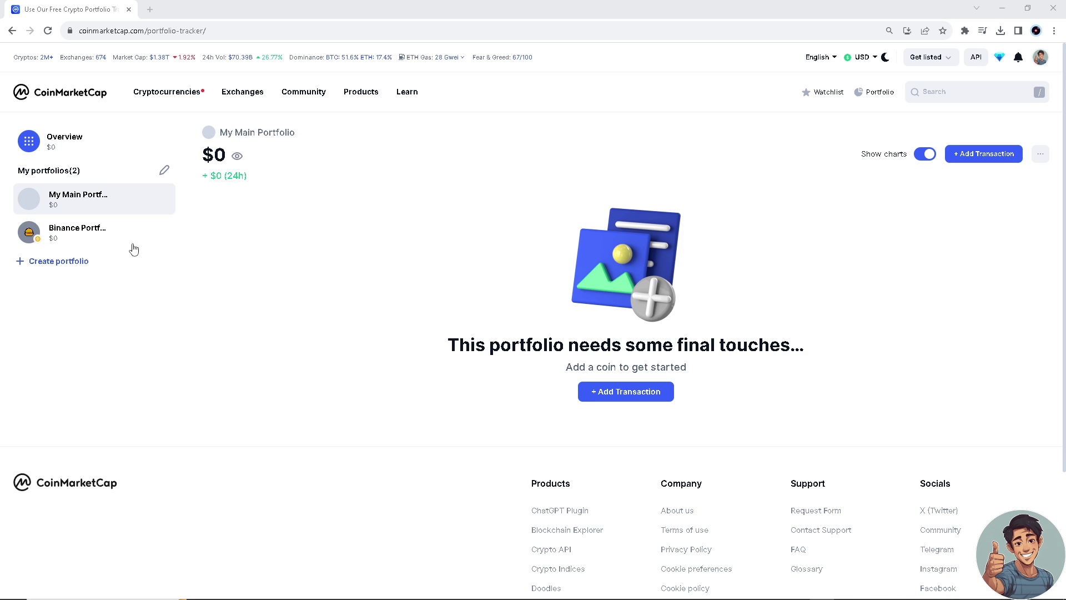
{"action": "left_click", "coordinate": [64, 264]}
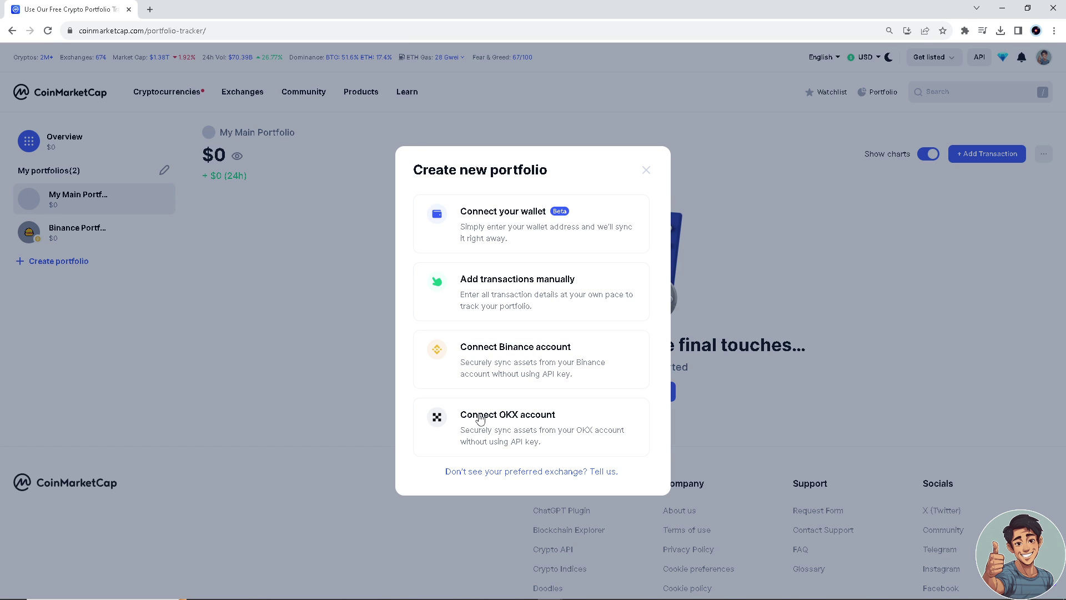
- Add an OKX-connected portfolio named 'OKX Portfolio' and return to the tracker
{"action": "left_click", "coordinate": [500, 434]}
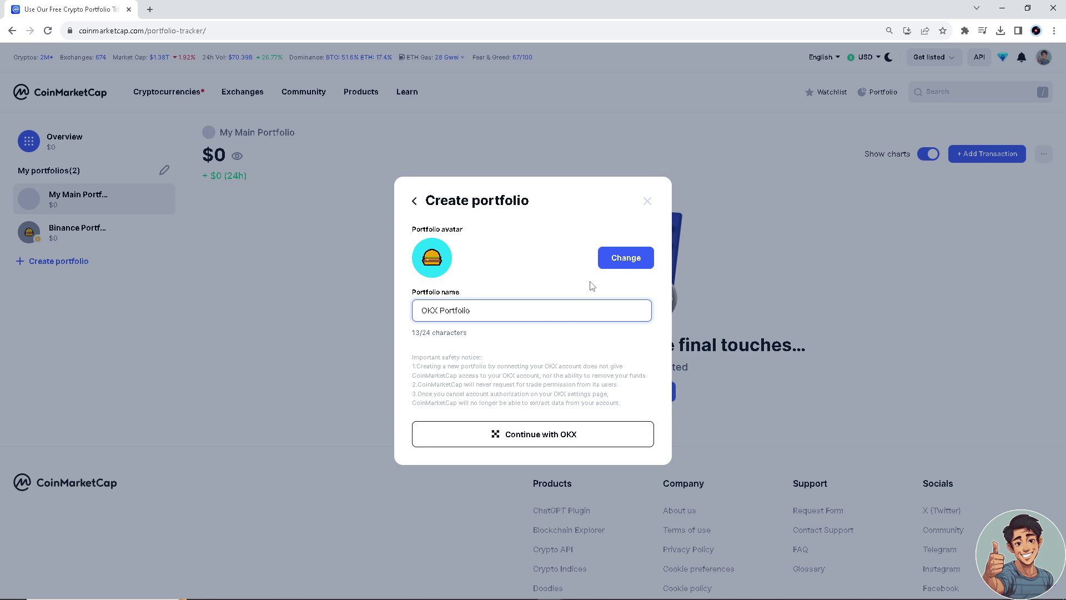
{"action": "left_click", "coordinate": [558, 434]}
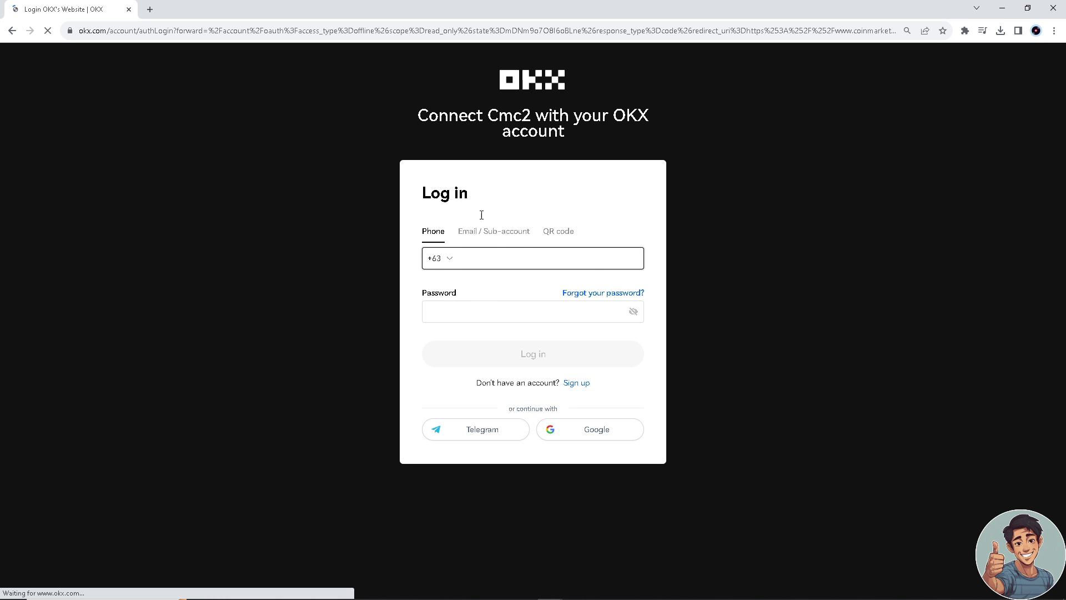
{"action": "left_click", "coordinate": [12, 34]}
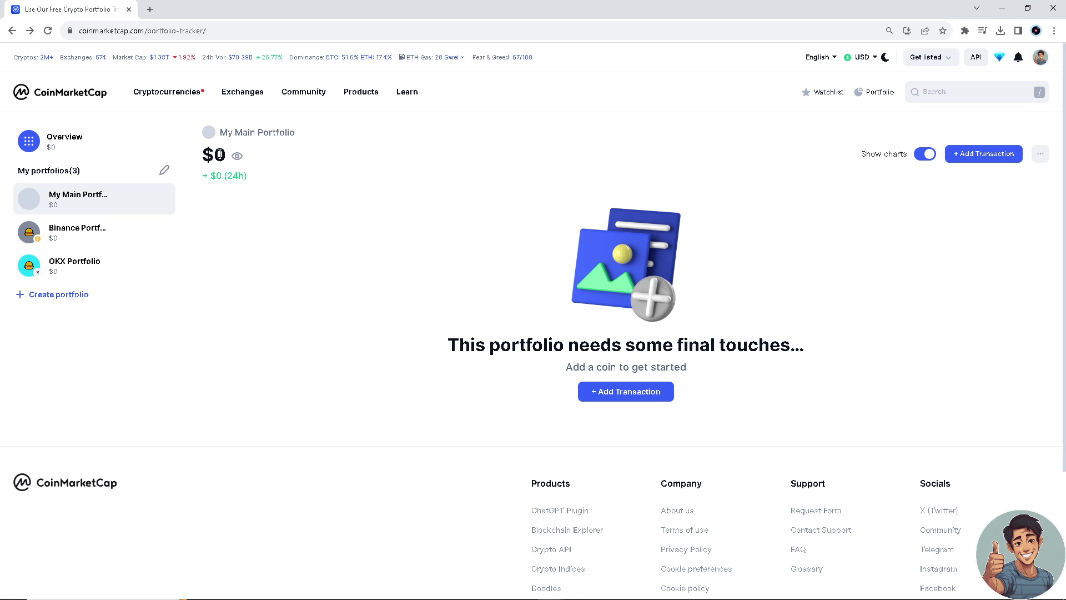
{"action": "double_click", "coordinate": [220, 155]}
{"action": "left_click", "coordinate": [985, 157]}
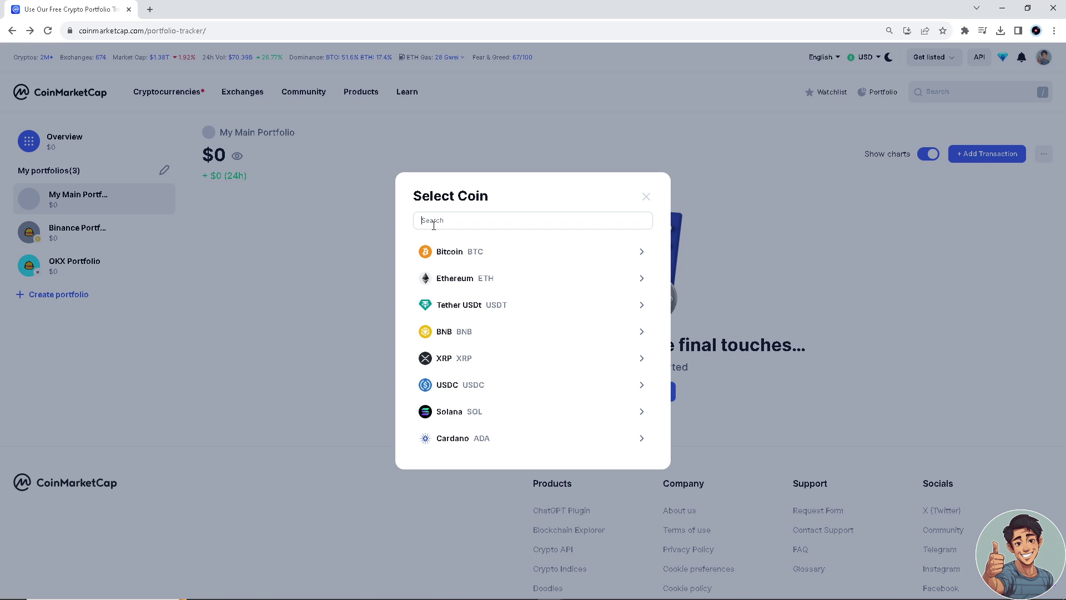
{"action": "left_click", "coordinate": [465, 260]}
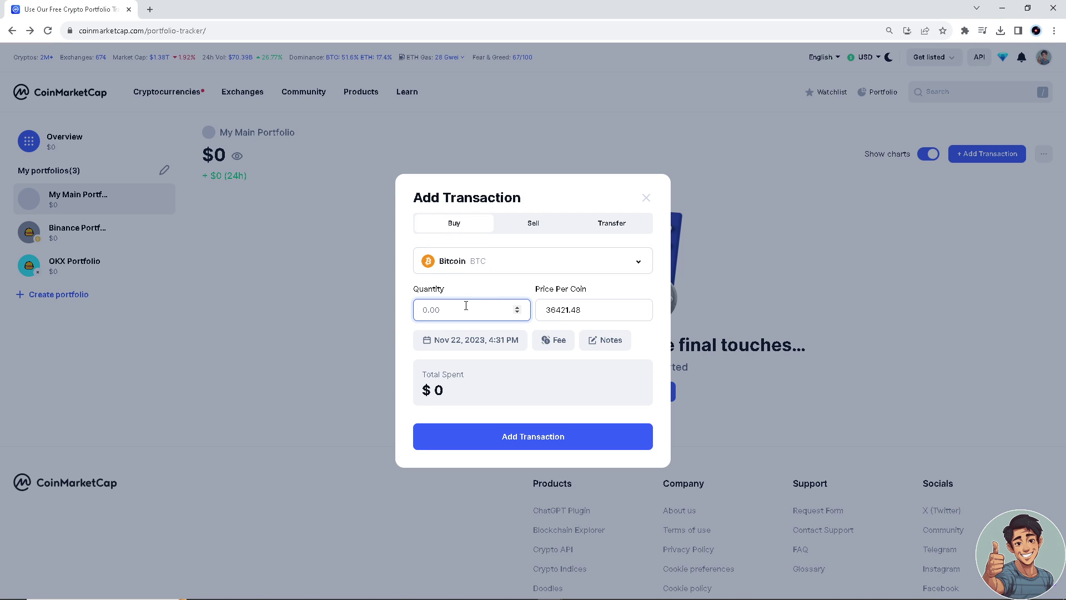
{"action": "type", "text": "12233"}
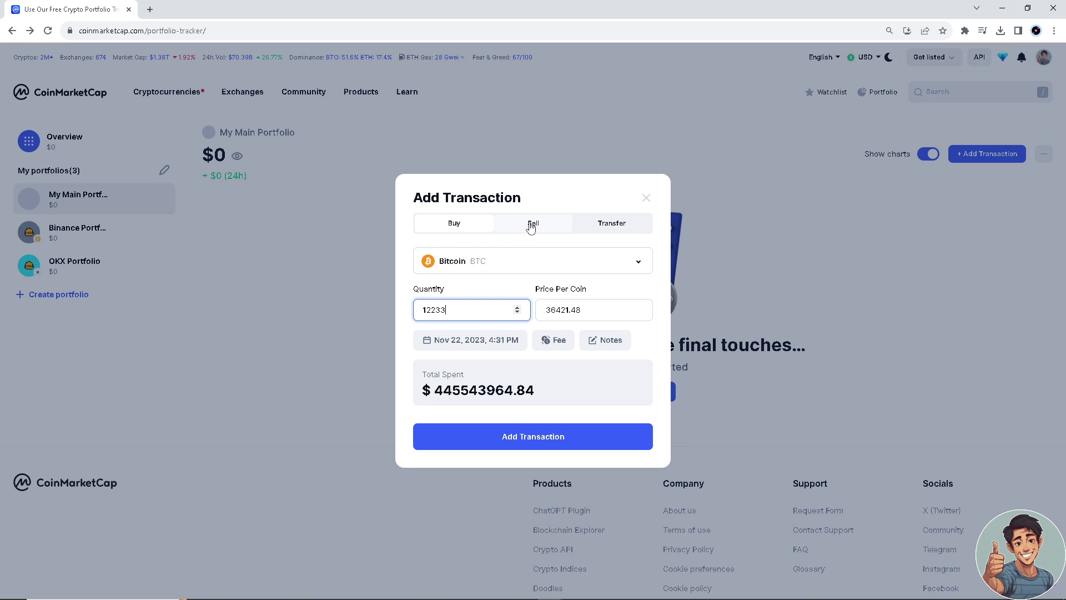
{"action": "left_click", "coordinate": [533, 225]}
{"action": "left_click", "coordinate": [617, 227]}
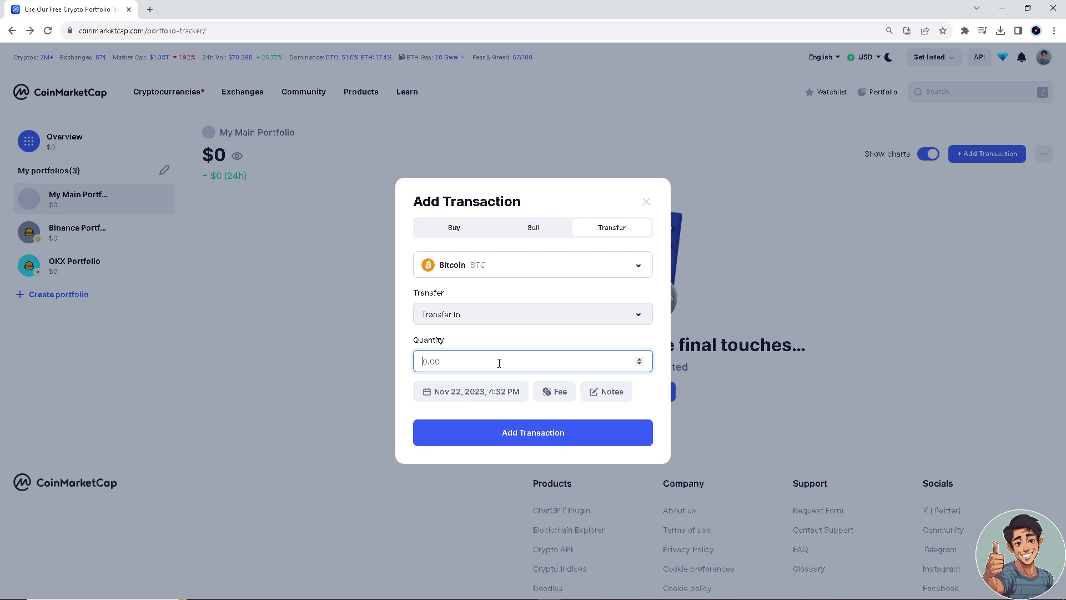
{"action": "type", "text": "3"}
{"action": "type", "text": "434343"}
{"action": "left_click", "coordinate": [530, 433]}
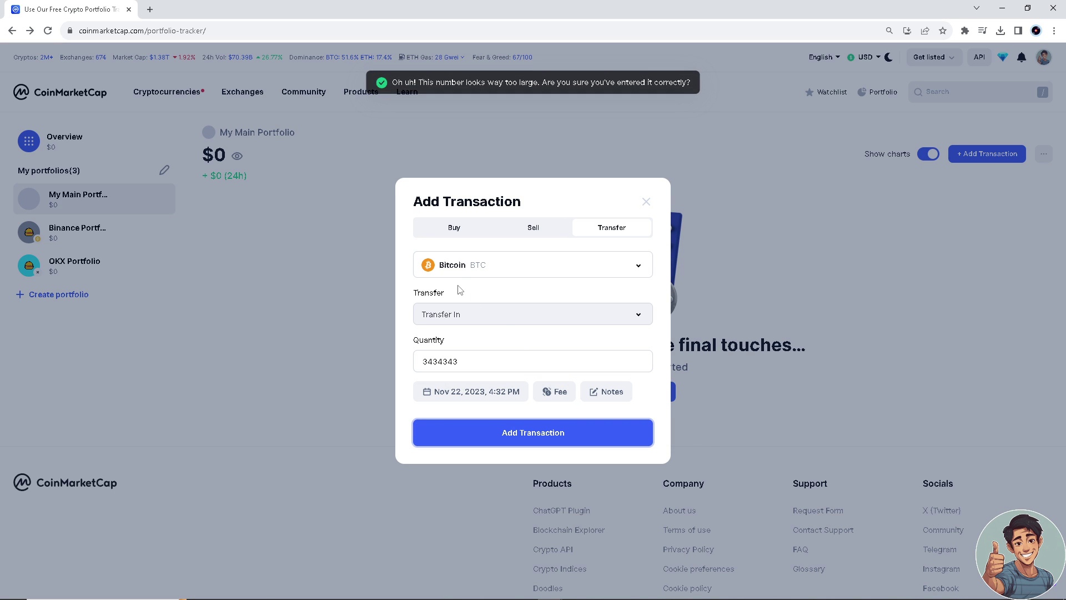
- Record a 1 BTC transfer-in to My Main Portfolio, worth about $36,430
{"action": "left_click", "coordinate": [464, 362]}
{"action": "key", "text": "Escape"}
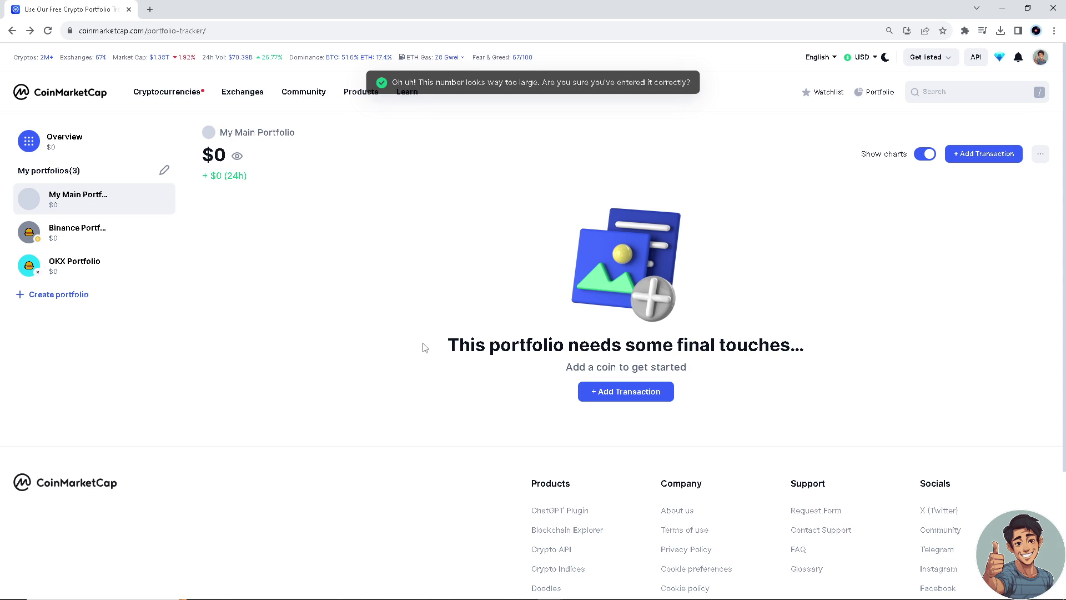
{"action": "left_click", "coordinate": [983, 155]}
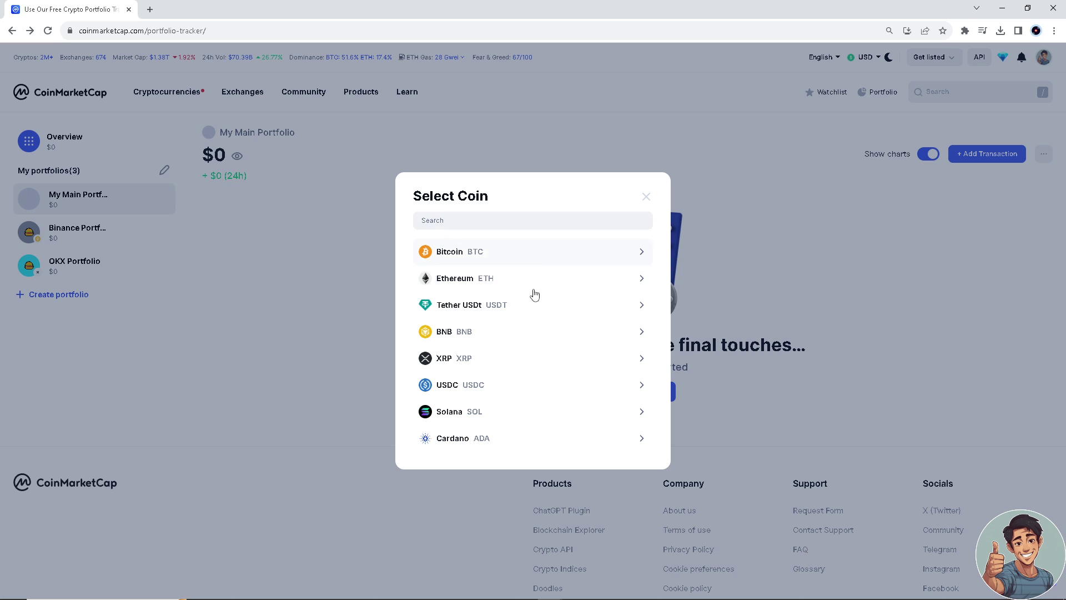
{"action": "left_click", "coordinate": [499, 249]}
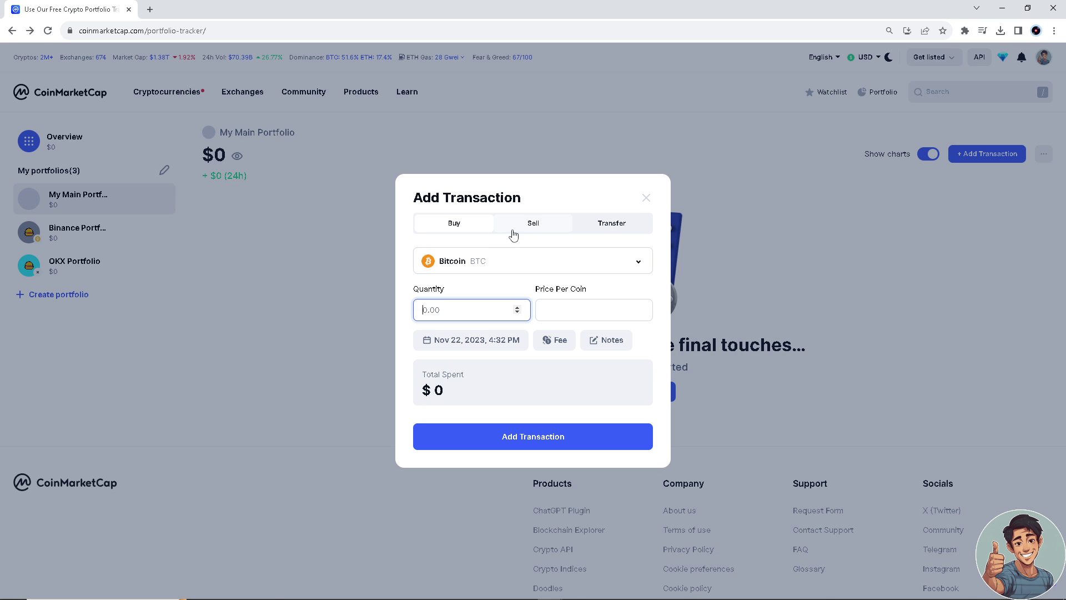
{"action": "left_click", "coordinate": [616, 224]}
{"action": "type", "text": "1"}
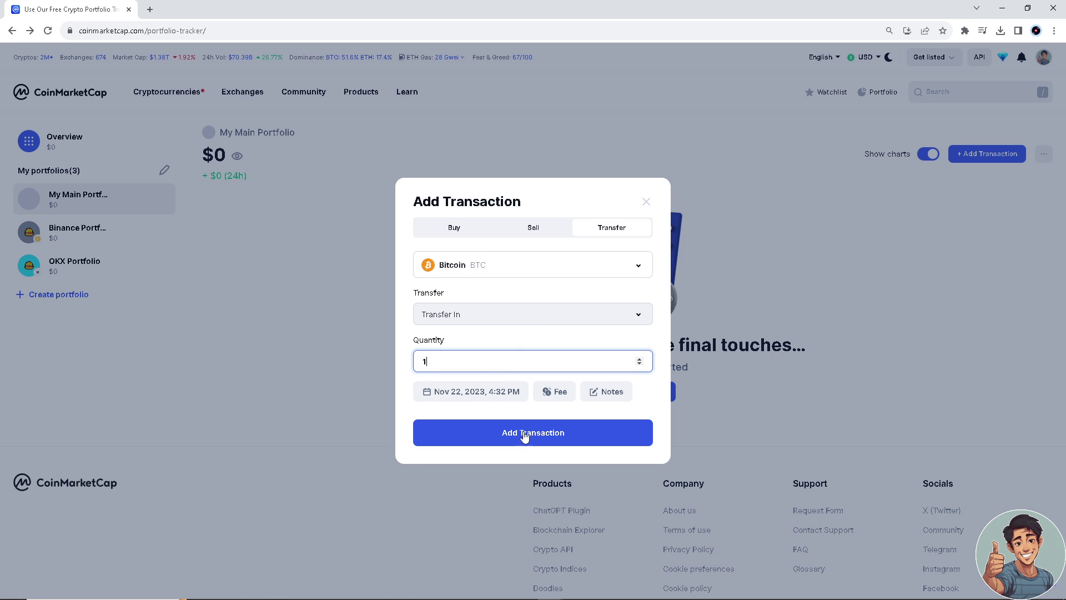
{"action": "left_click", "coordinate": [524, 434]}
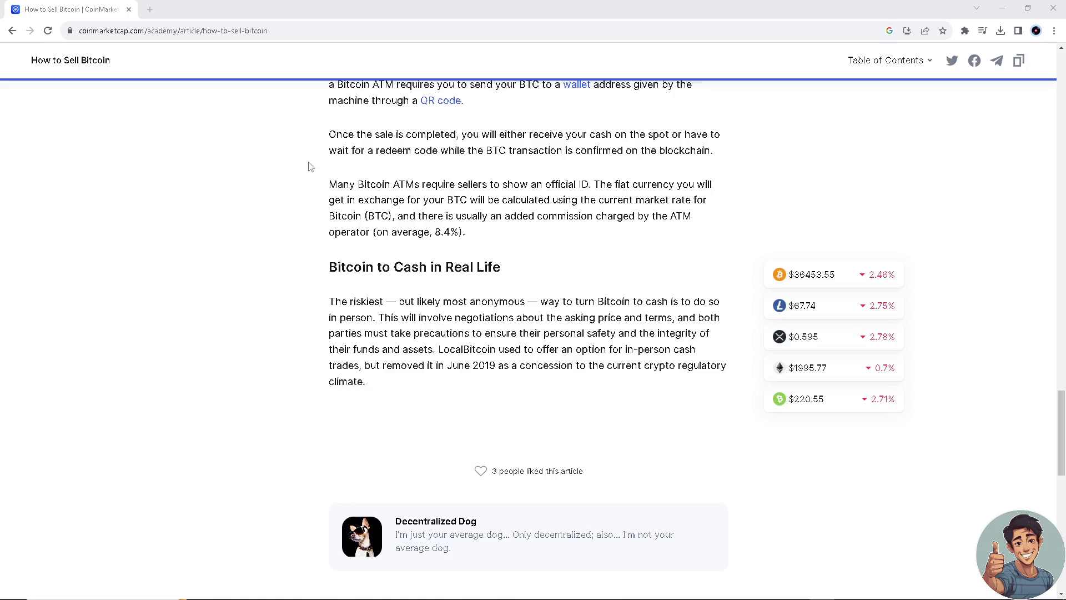
{"action": "scroll", "coordinate": [297, 225], "scroll_direction": "up", "scroll_amount": 4}
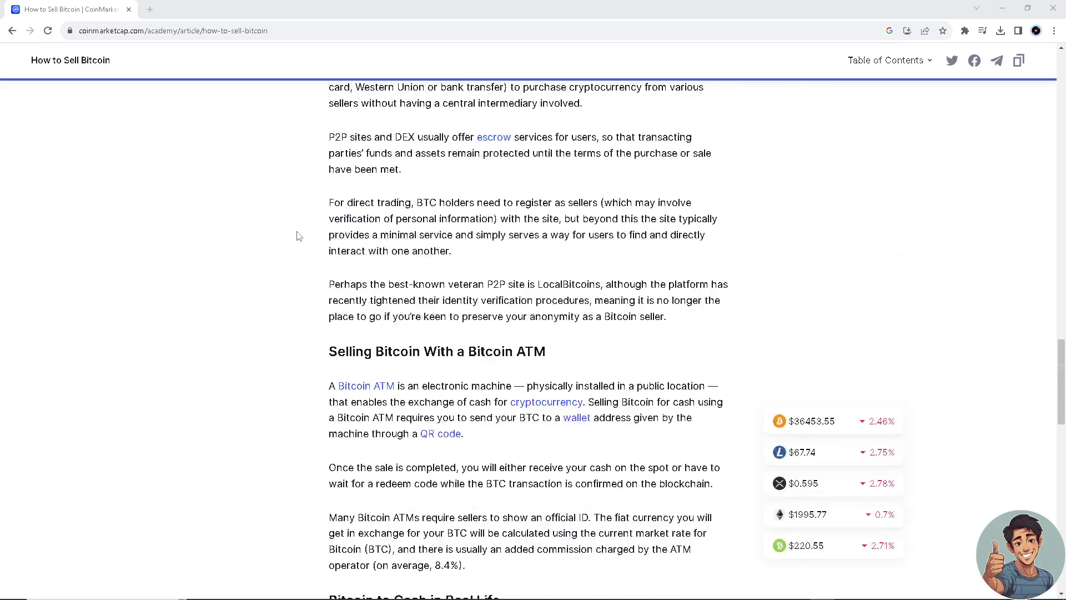
{"action": "scroll", "coordinate": [297, 225], "scroll_direction": "up", "scroll_amount": 4}
{"action": "scroll", "coordinate": [297, 225], "scroll_direction": "up", "scroll_amount": 3}
{"action": "scroll", "coordinate": [296, 224], "scroll_direction": "up", "scroll_amount": 6}
{"action": "scroll", "coordinate": [295, 228], "scroll_direction": "up", "scroll_amount": 4}
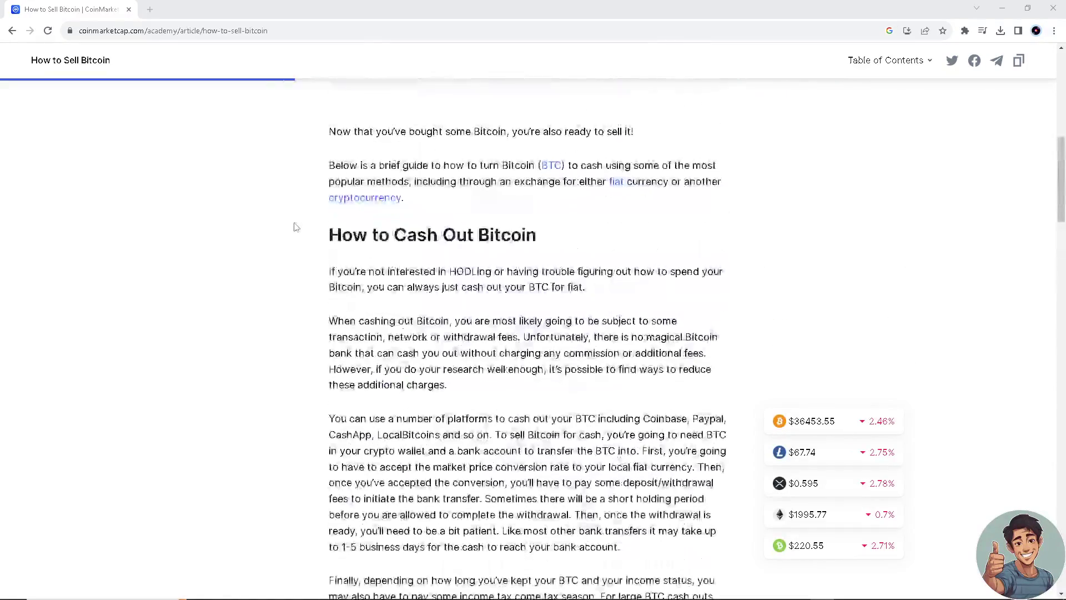
{"action": "scroll", "coordinate": [276, 250], "scroll_direction": "down", "scroll_amount": 1}
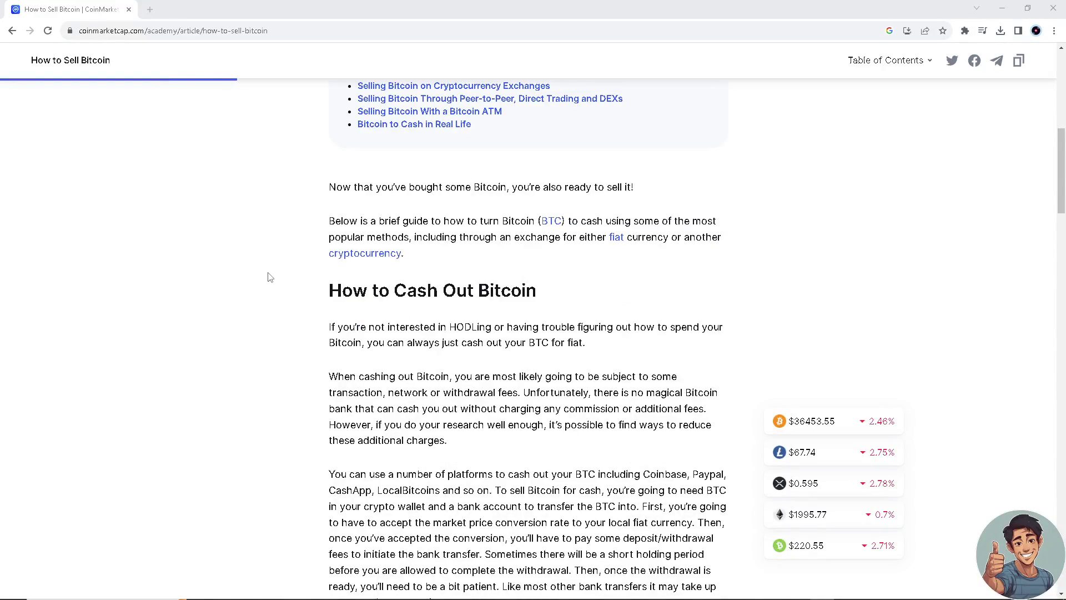
{"action": "scroll", "coordinate": [269, 277], "scroll_direction": "down", "scroll_amount": 1}
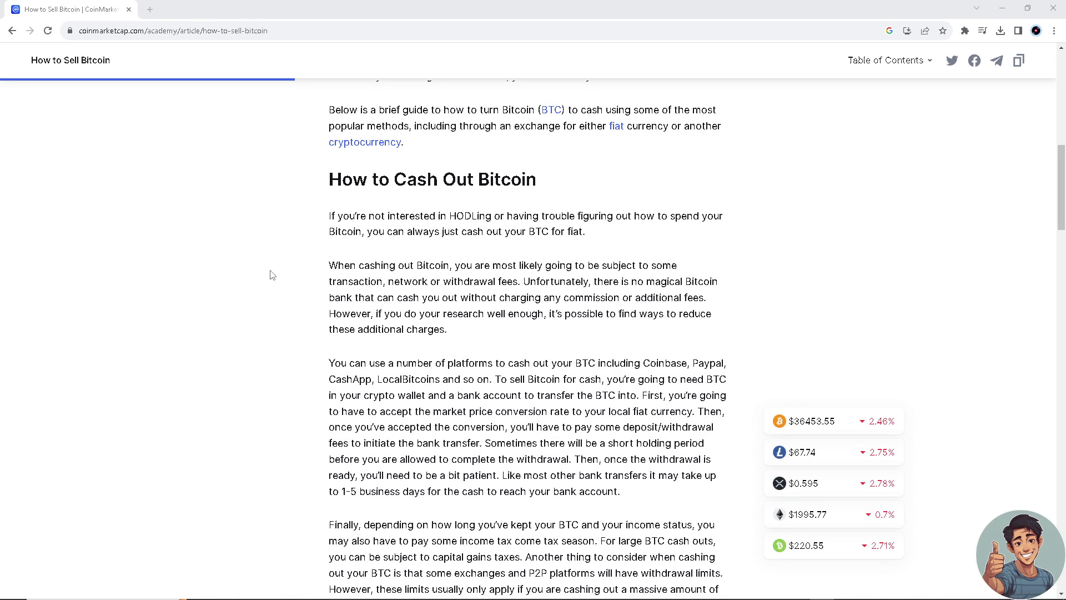
{"action": "scroll", "coordinate": [274, 273], "scroll_direction": "down", "scroll_amount": 3}
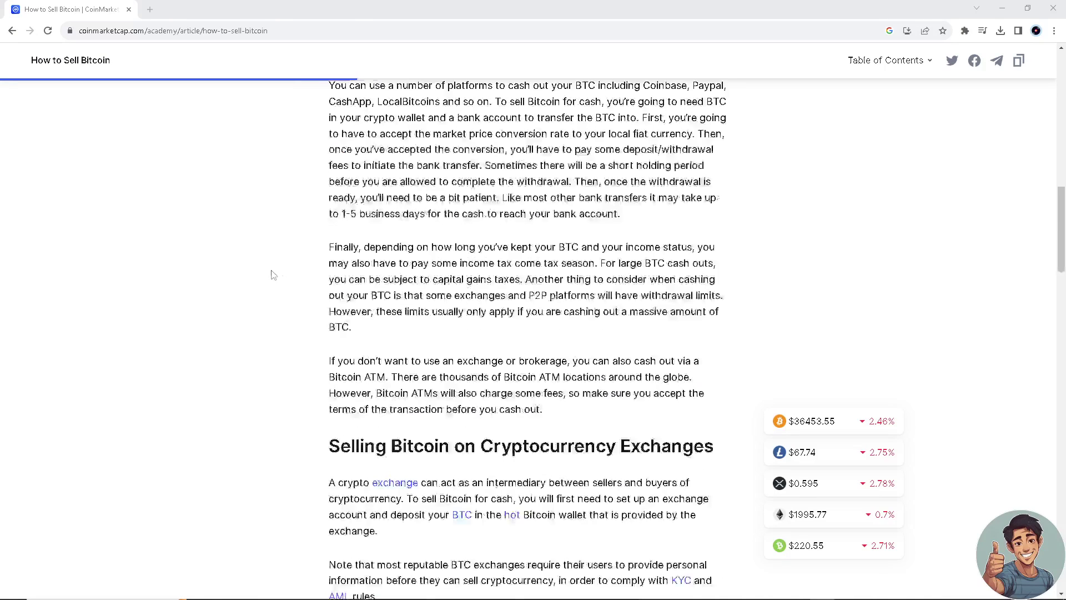
{"action": "scroll", "coordinate": [281, 269], "scroll_direction": "down", "scroll_amount": 3}
{"action": "scroll", "coordinate": [280, 270], "scroll_direction": "down", "scroll_amount": 3}
{"action": "scroll", "coordinate": [281, 268], "scroll_direction": "down", "scroll_amount": 2}
{"action": "scroll", "coordinate": [281, 269], "scroll_direction": "down", "scroll_amount": 3}
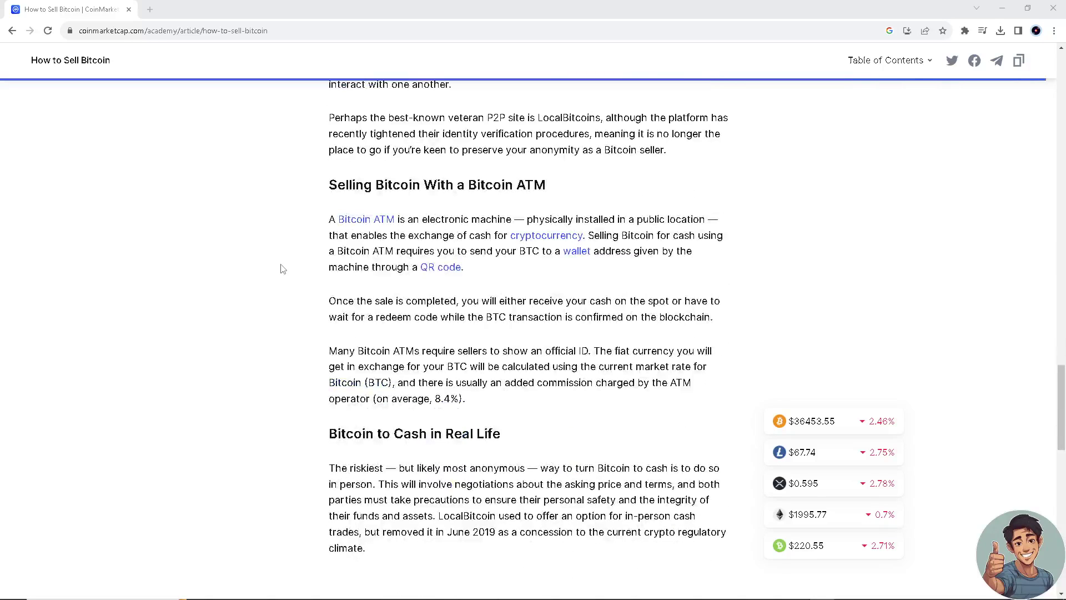
{"action": "scroll", "coordinate": [281, 268], "scroll_direction": "down", "scroll_amount": 3}
{"action": "scroll", "coordinate": [280, 270], "scroll_direction": "down", "scroll_amount": 2}
{"action": "scroll", "coordinate": [281, 269], "scroll_direction": "up", "scroll_amount": 4}
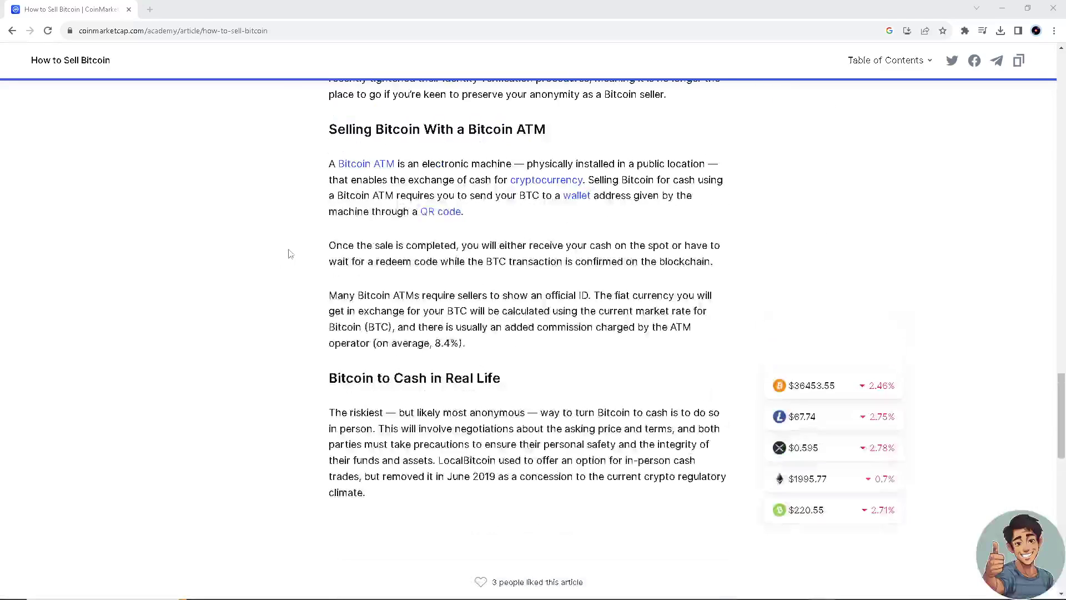
{"action": "scroll", "coordinate": [209, 244], "scroll_direction": "up", "scroll_amount": 3}
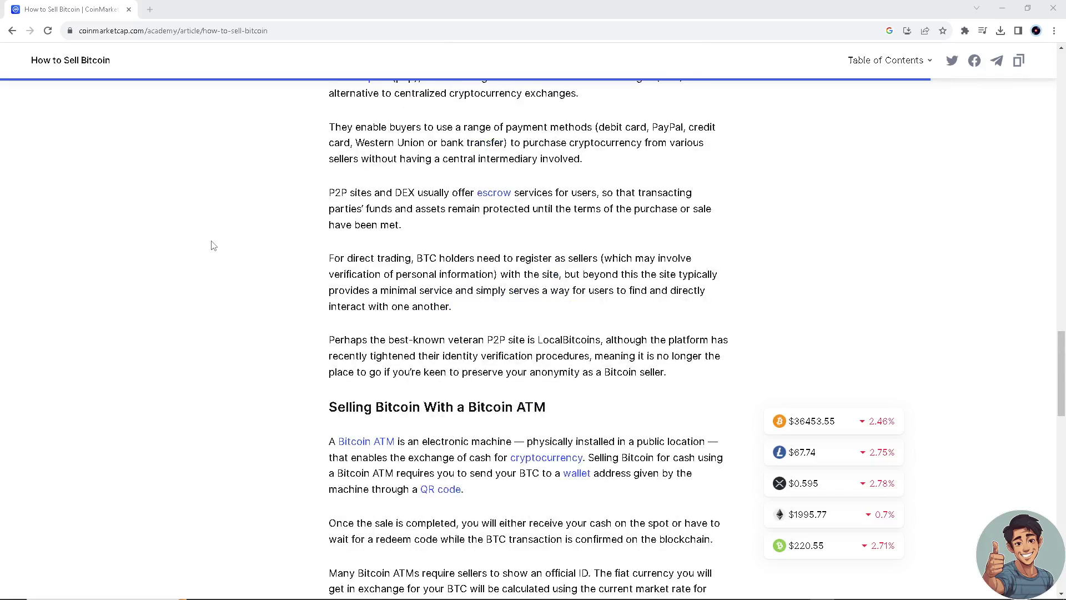
{"action": "scroll", "coordinate": [209, 244], "scroll_direction": "up", "scroll_amount": 3}
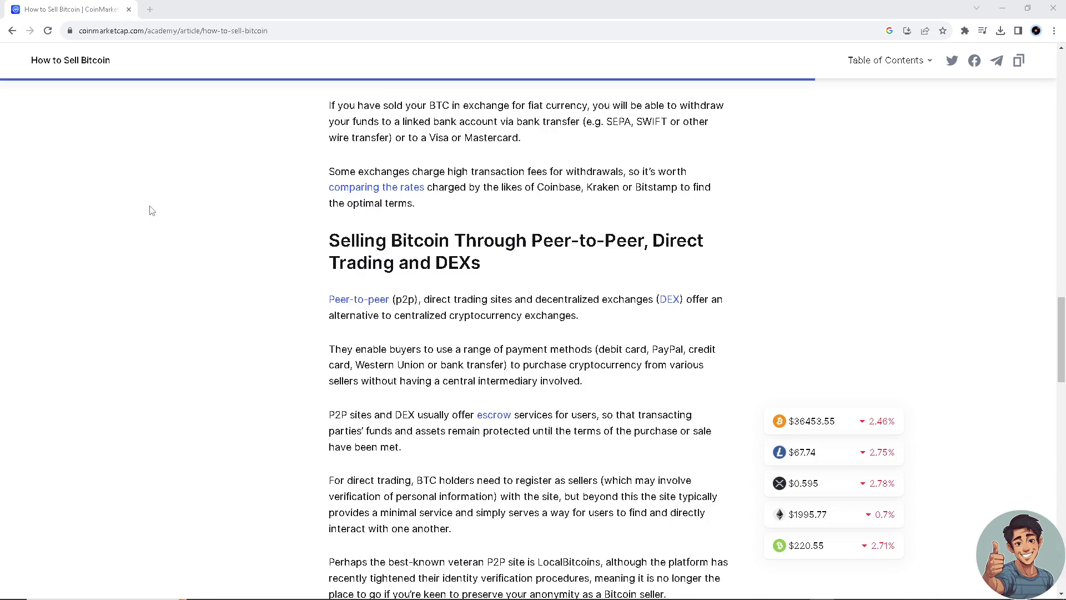
{"action": "scroll", "coordinate": [151, 210], "scroll_direction": "up", "scroll_amount": 3}
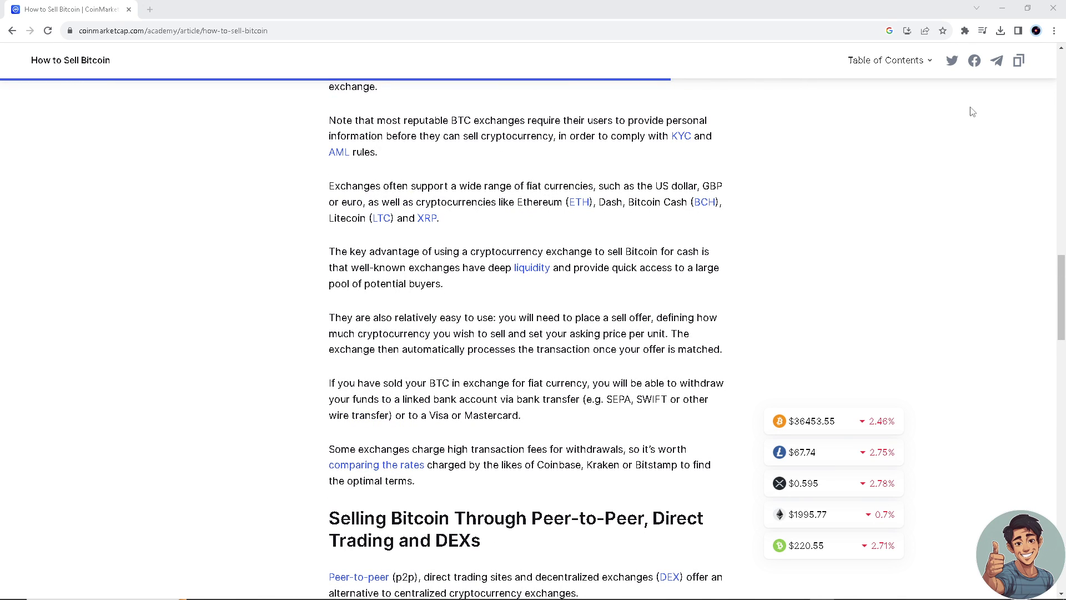